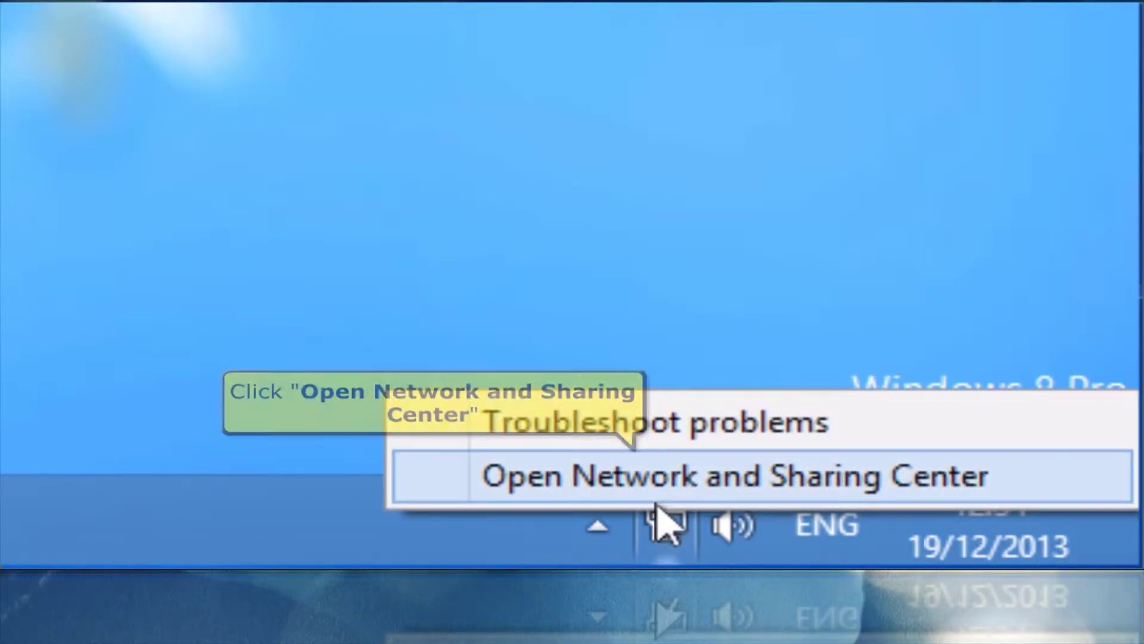
- Show the Ethernet 2 connection status from the Network and Sharing Center
left_click(658, 496)
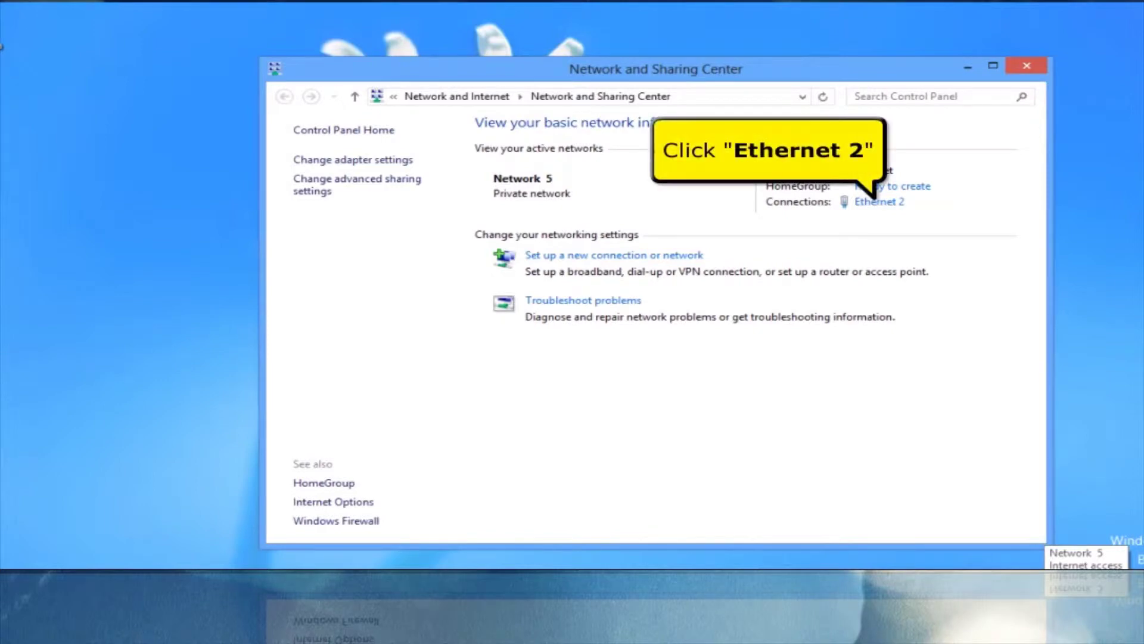
left_click(887, 204)
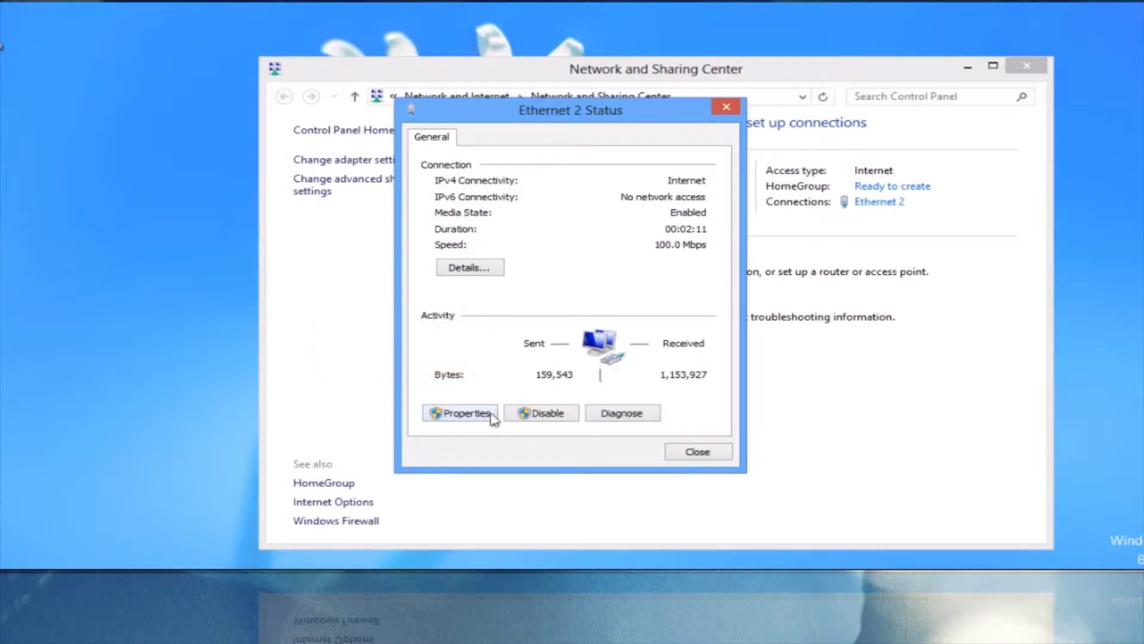
left_click(465, 413)
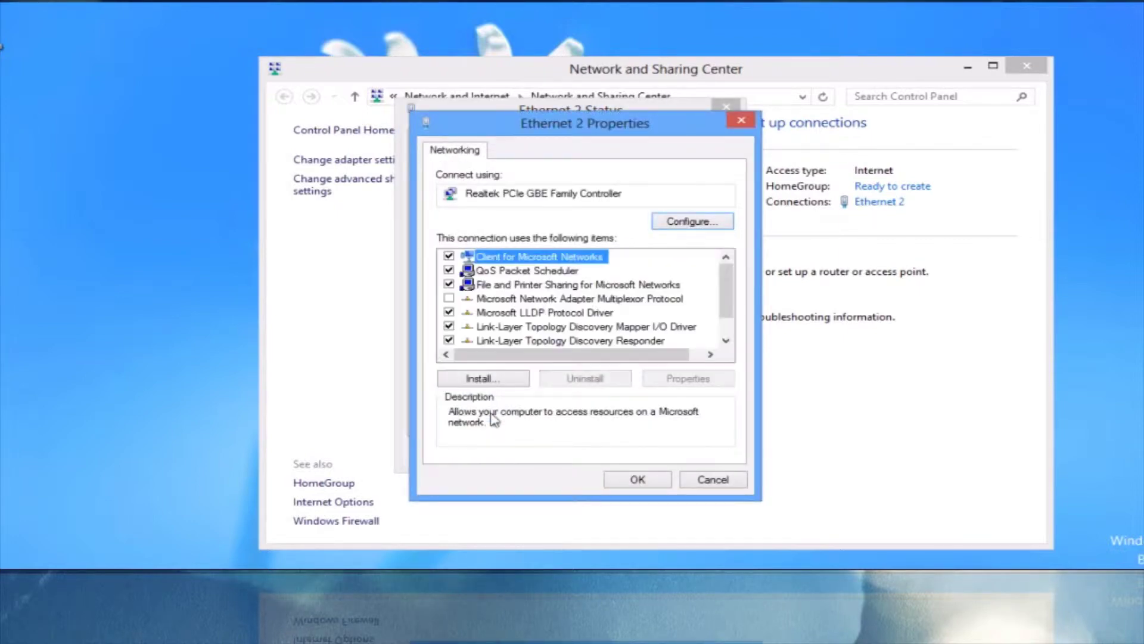
left_click_drag(727, 289, 728, 310)
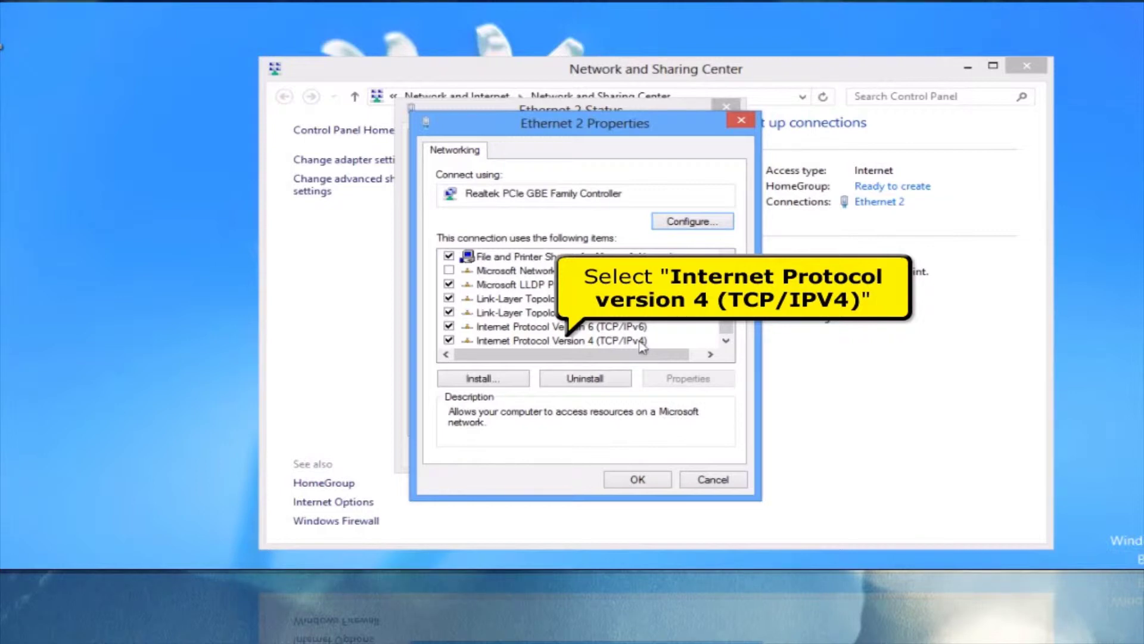
left_click(641, 343)
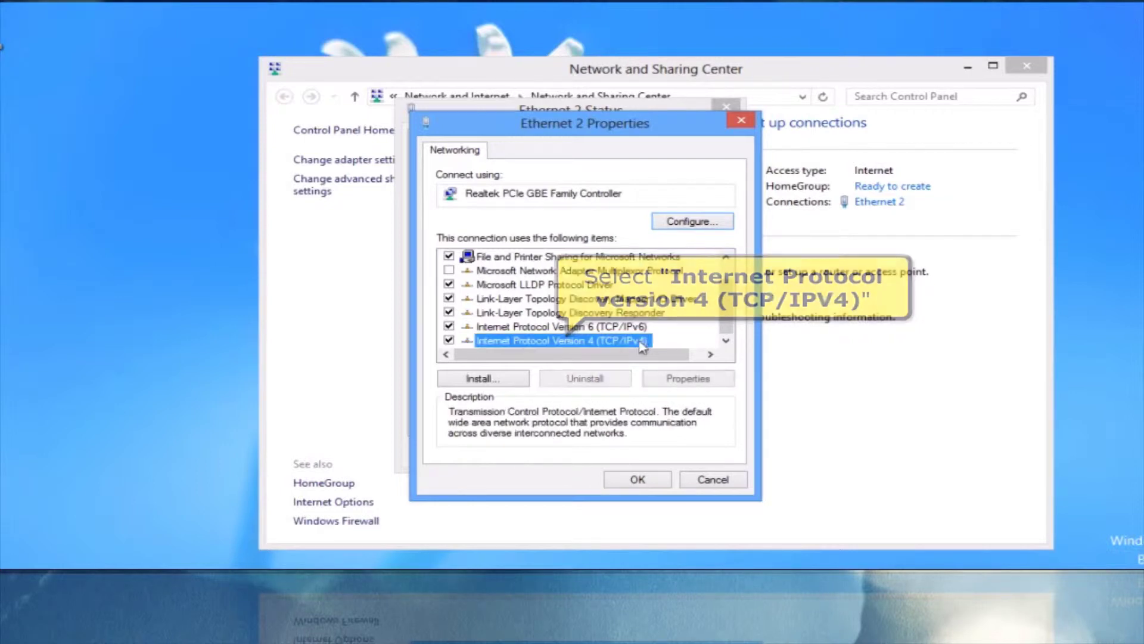
left_click(685, 382)
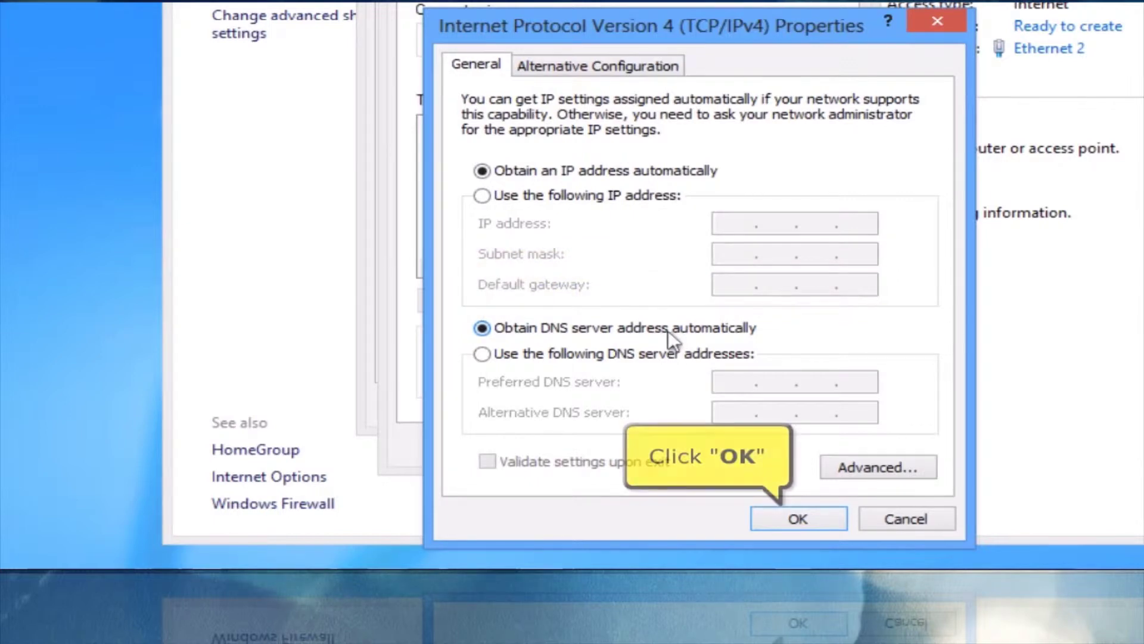
left_click(774, 525)
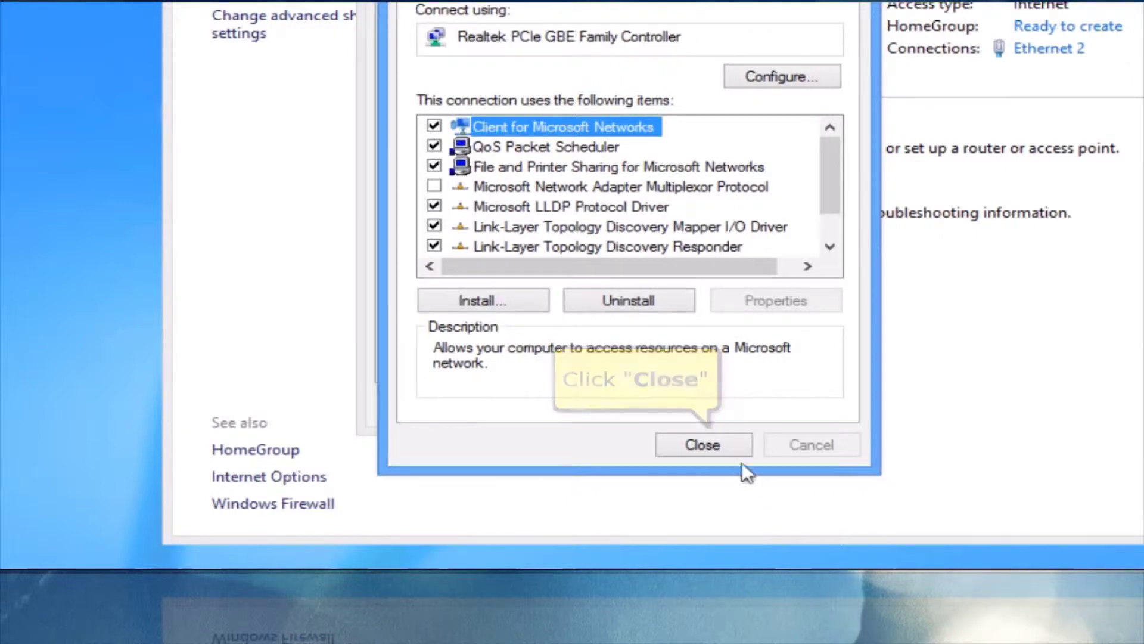
left_click(732, 447)
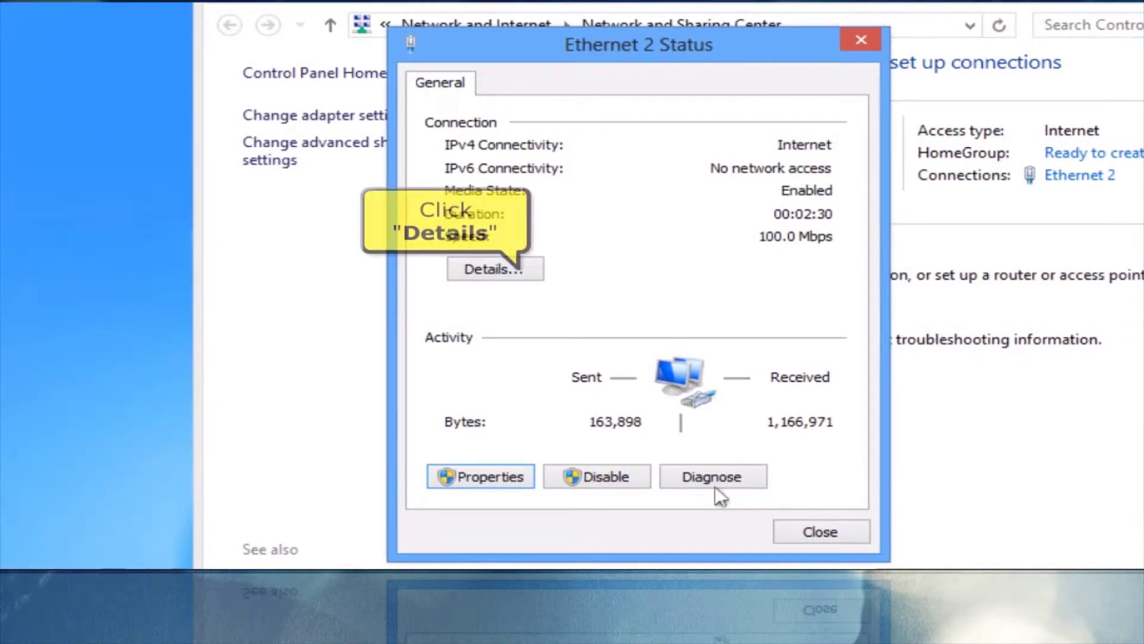
- Read the default gateway 192.168.1.1 in the connection details, then close all network windows
left_click(530, 267)
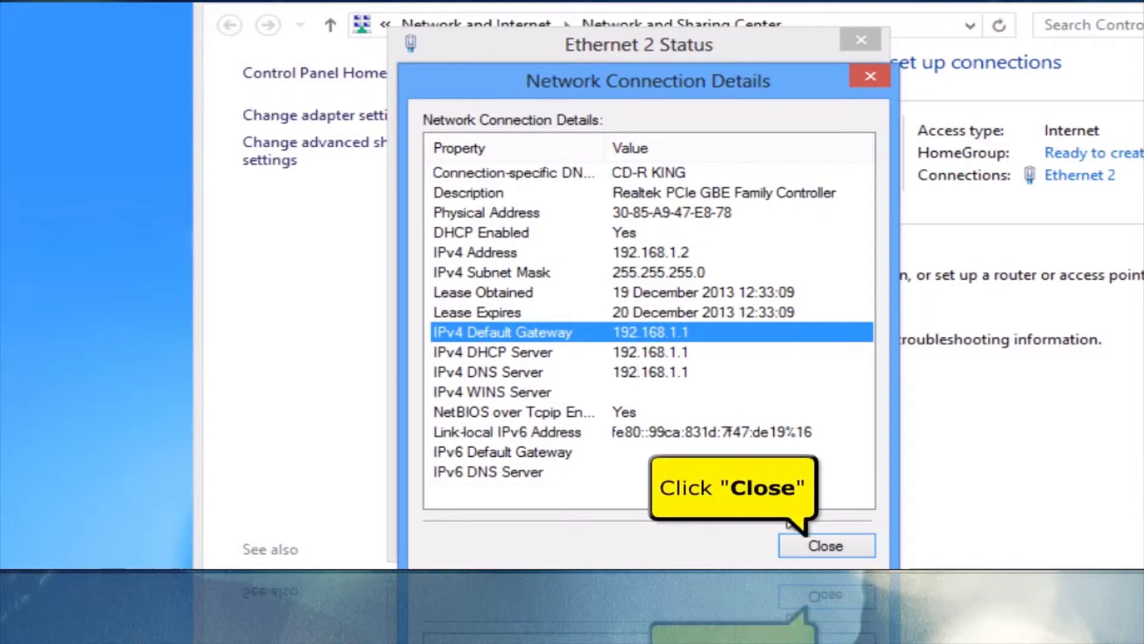
left_click(825, 545)
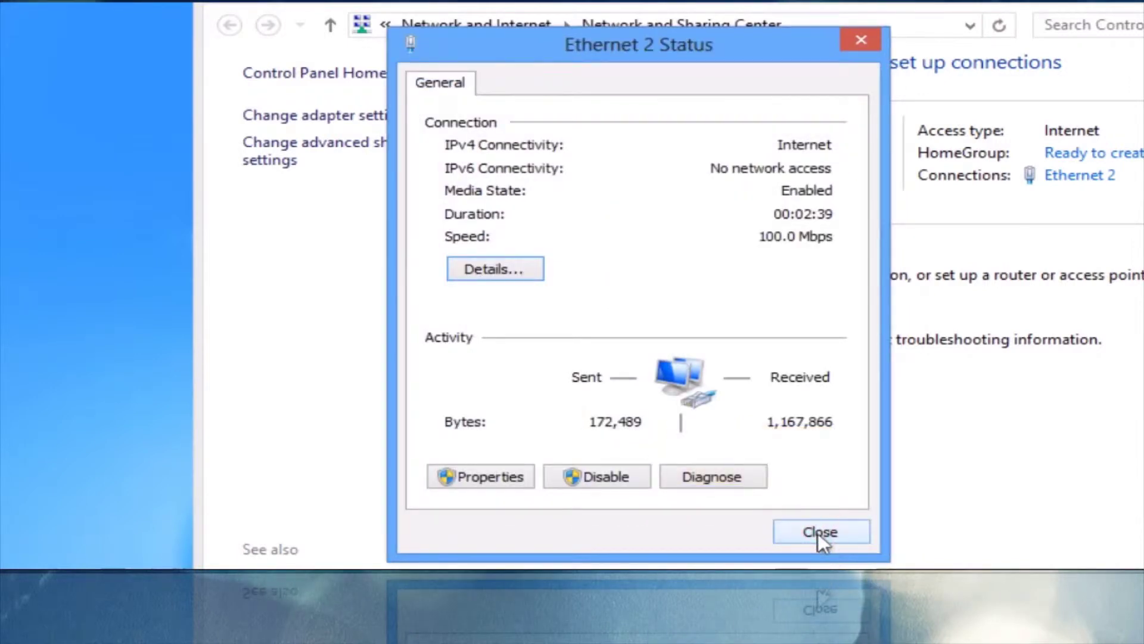
left_click(820, 536)
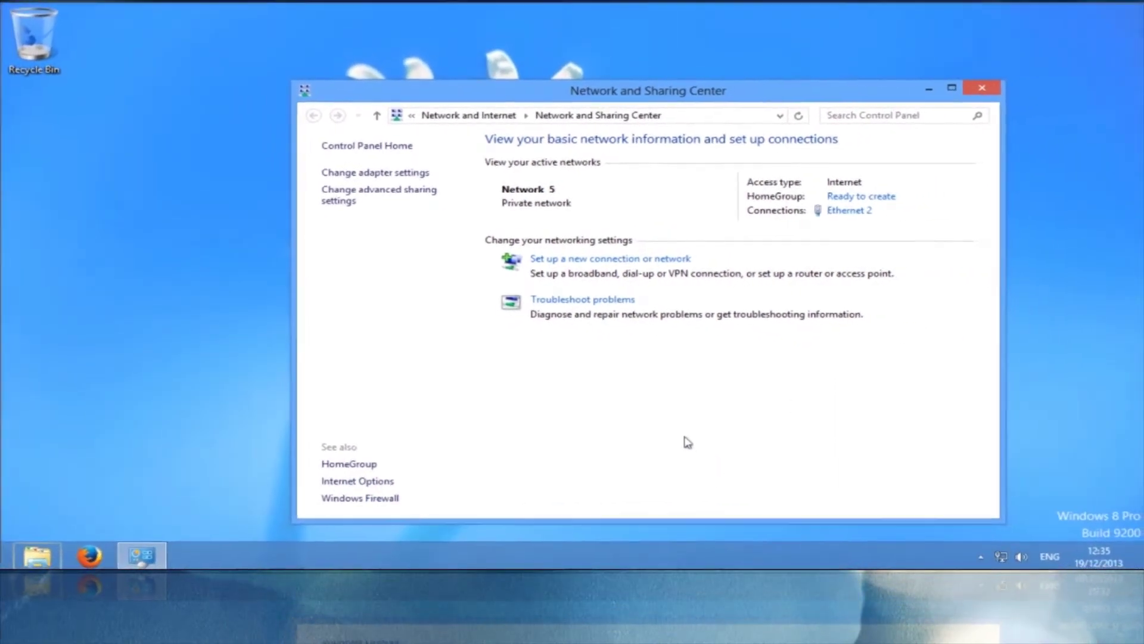
left_click(997, 91)
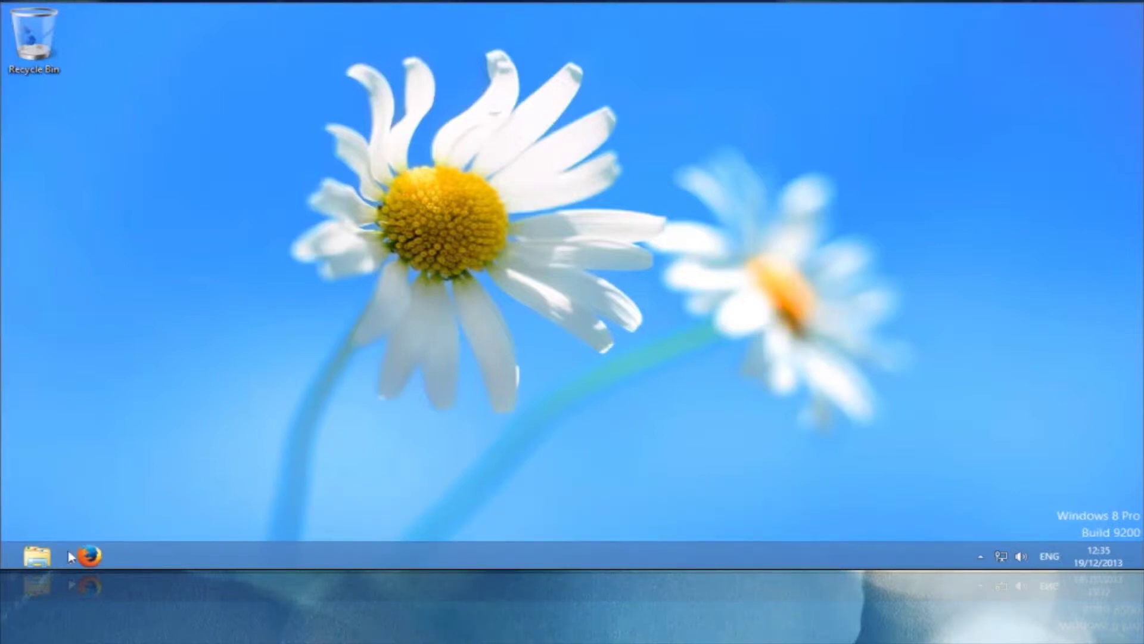
- Load 192.168.1.1 in Firefox to bring up the router's login prompt
left_click(90, 556)
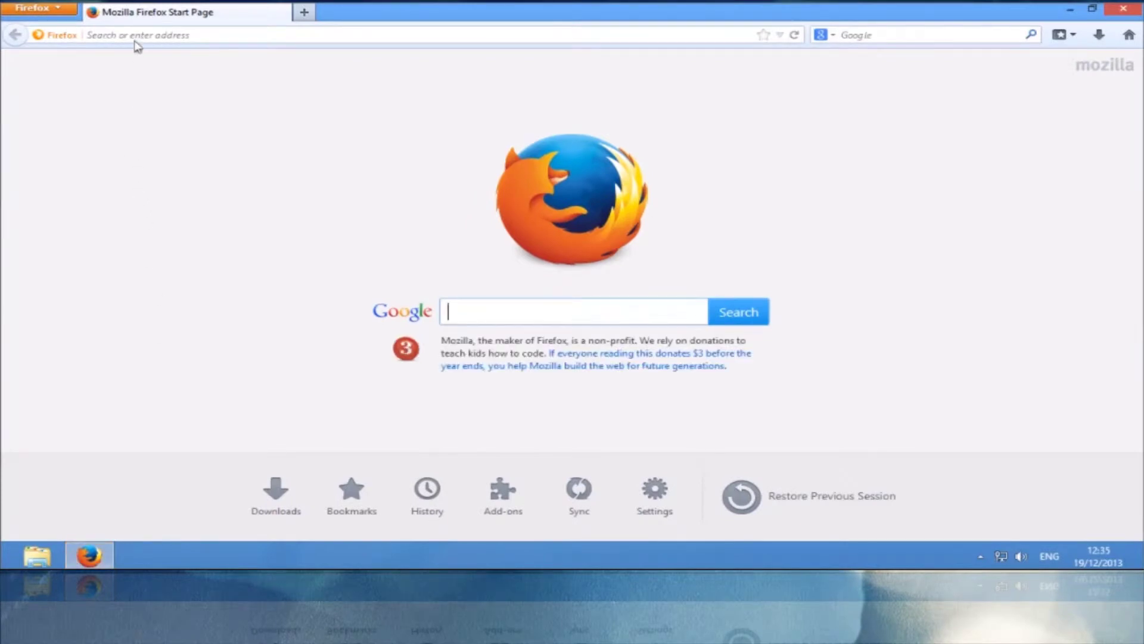
left_click(134, 35)
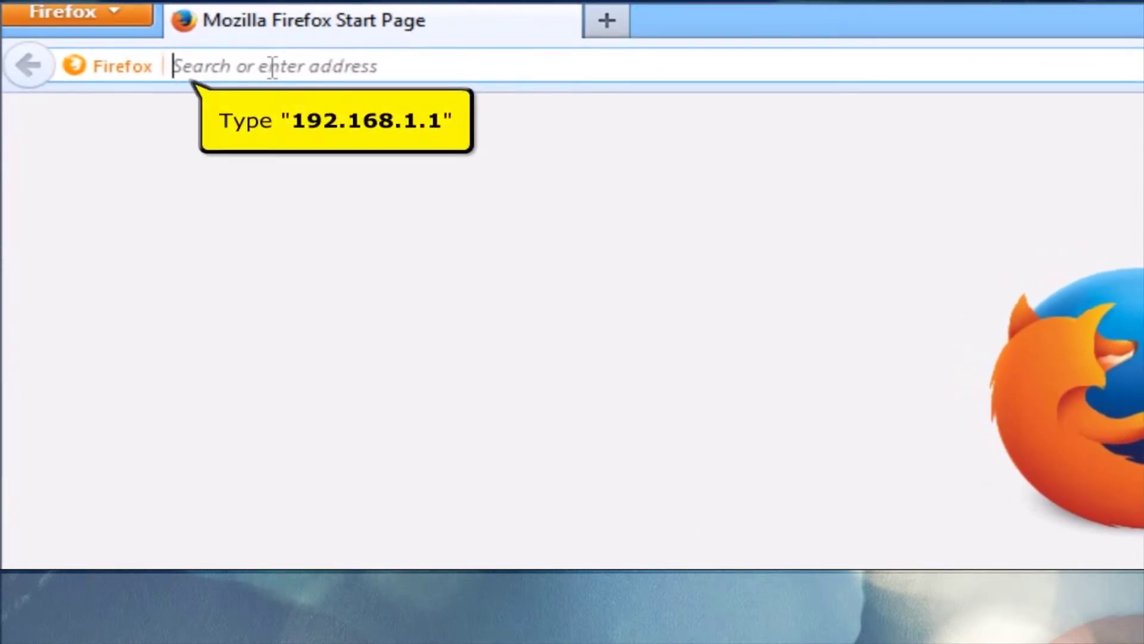
type("192.168.1.1/")
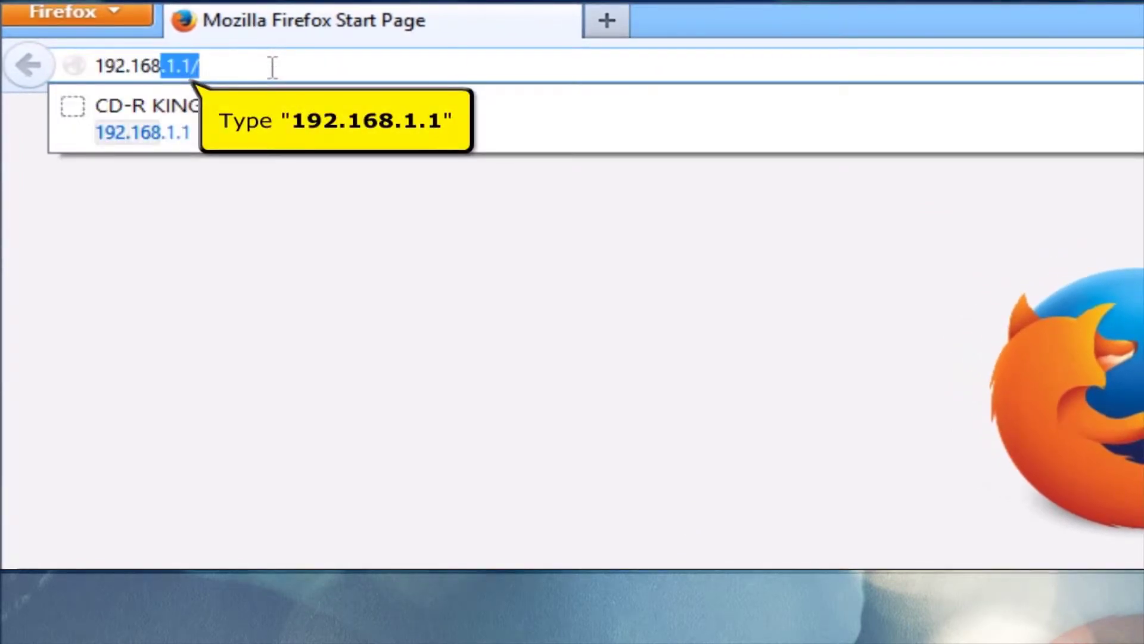
key("Return")
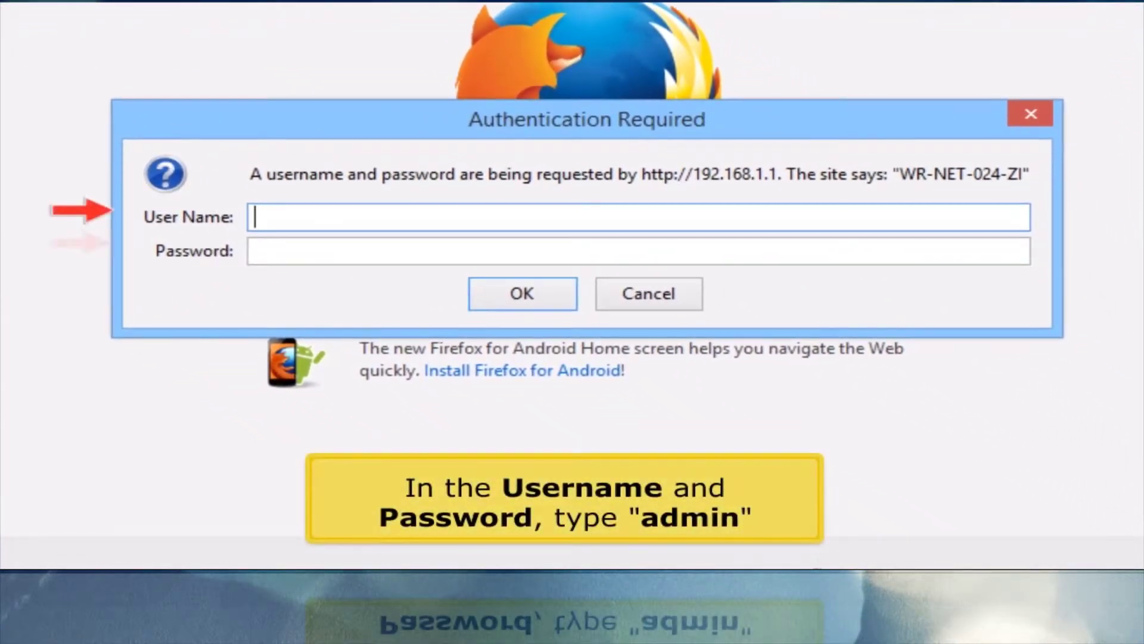
- Log in as admin and apply the Easy Setup wizard settings
type("admin")
key("Tab")
type("admin")
key("Return")
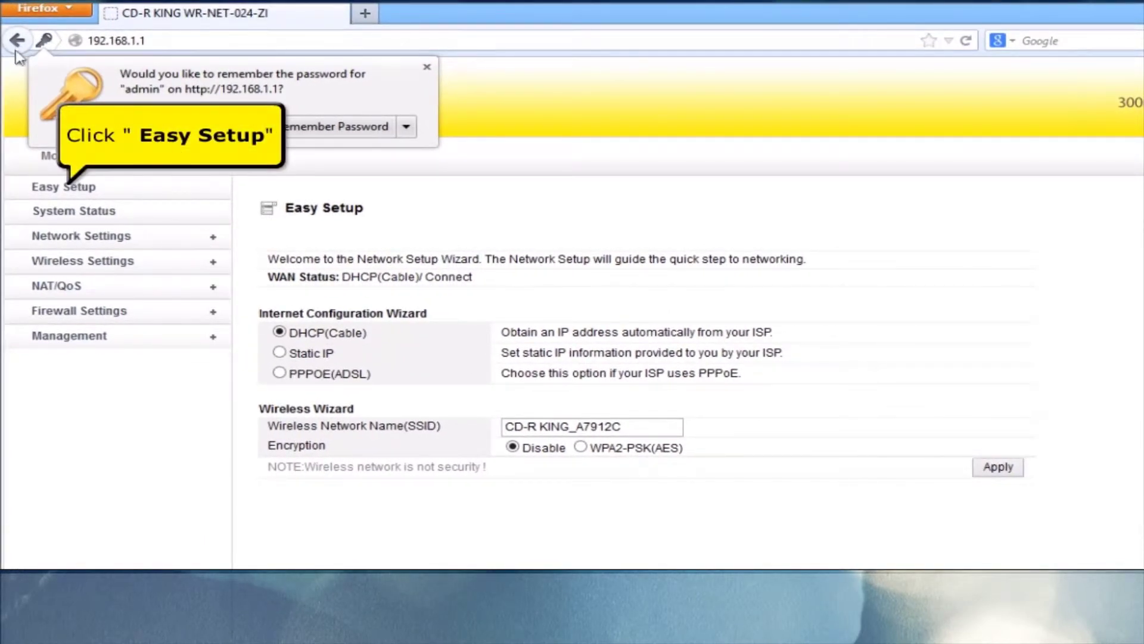
left_click(56, 194)
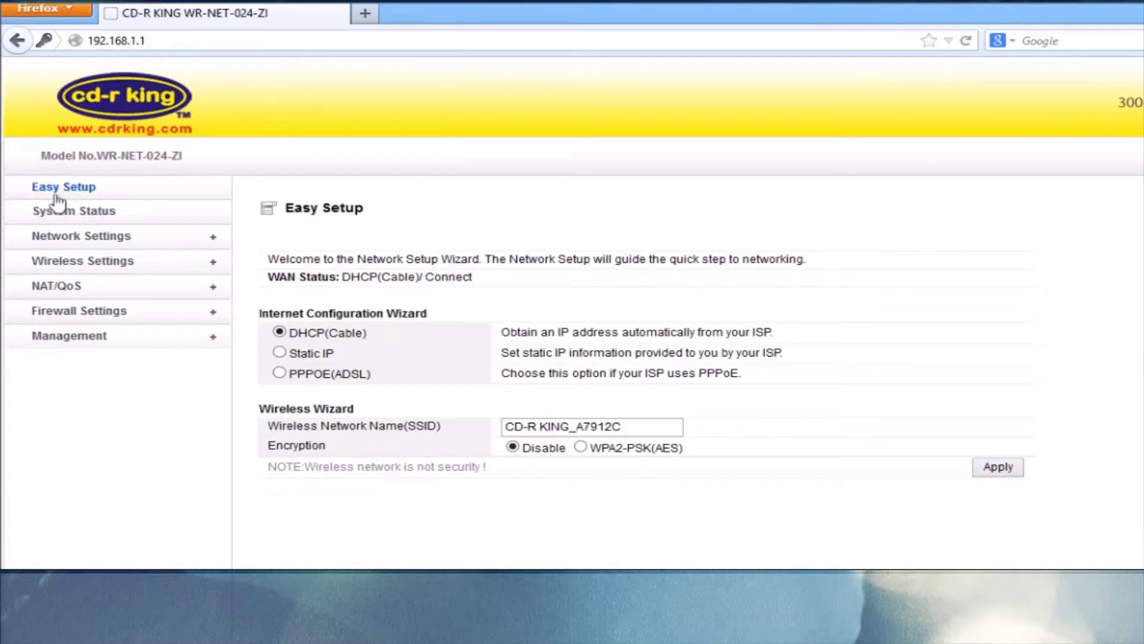
left_click(998, 467)
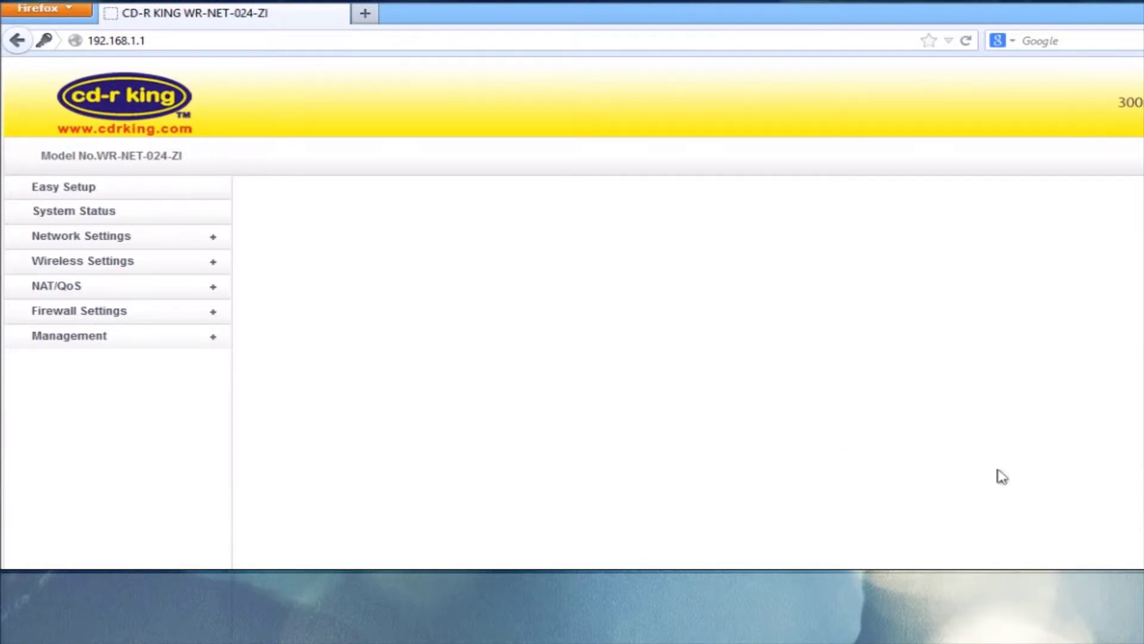
- Sign back in with user name admin and the router password
type("admin")
key("Tab")
type("admin")
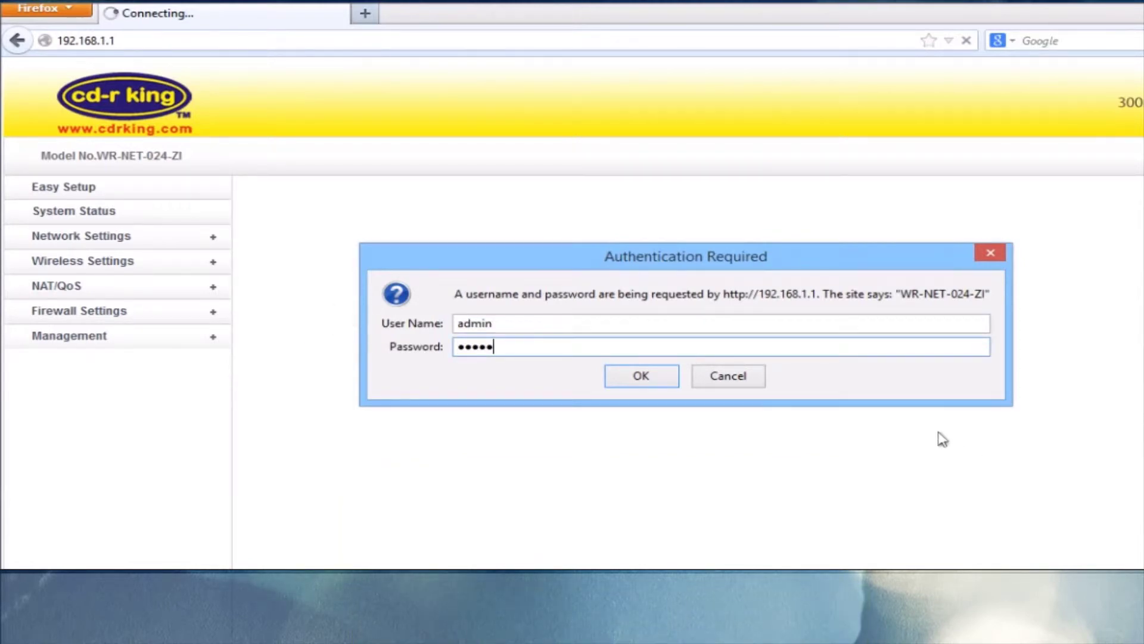
key("Return")
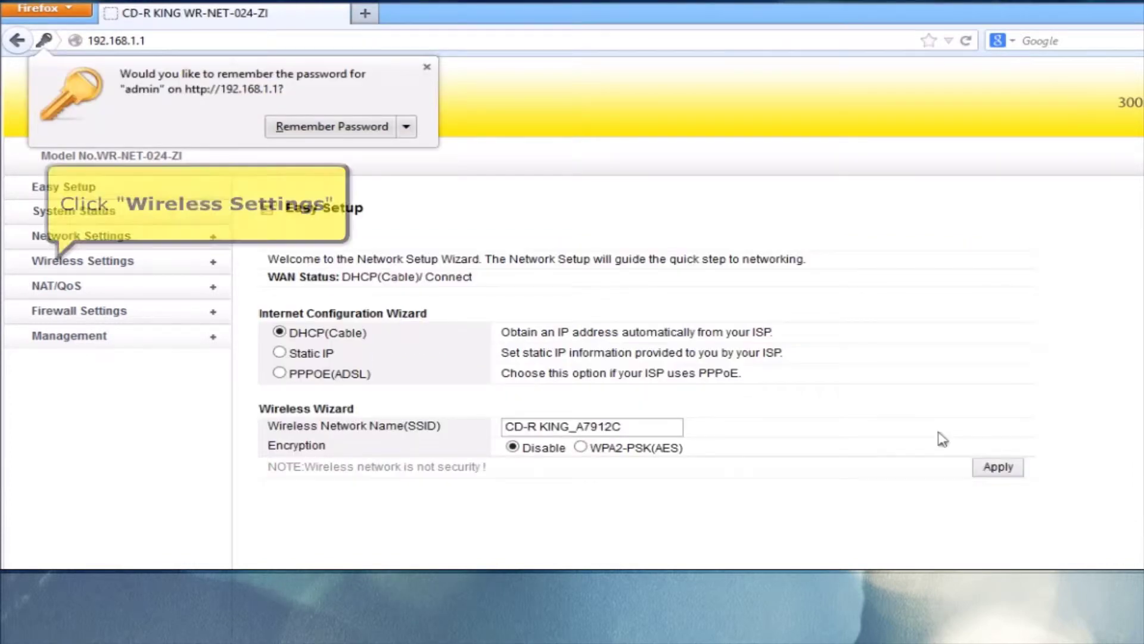
- In Wireless Setup, replace the SSID with 'cd-r king'
left_click(134, 266)
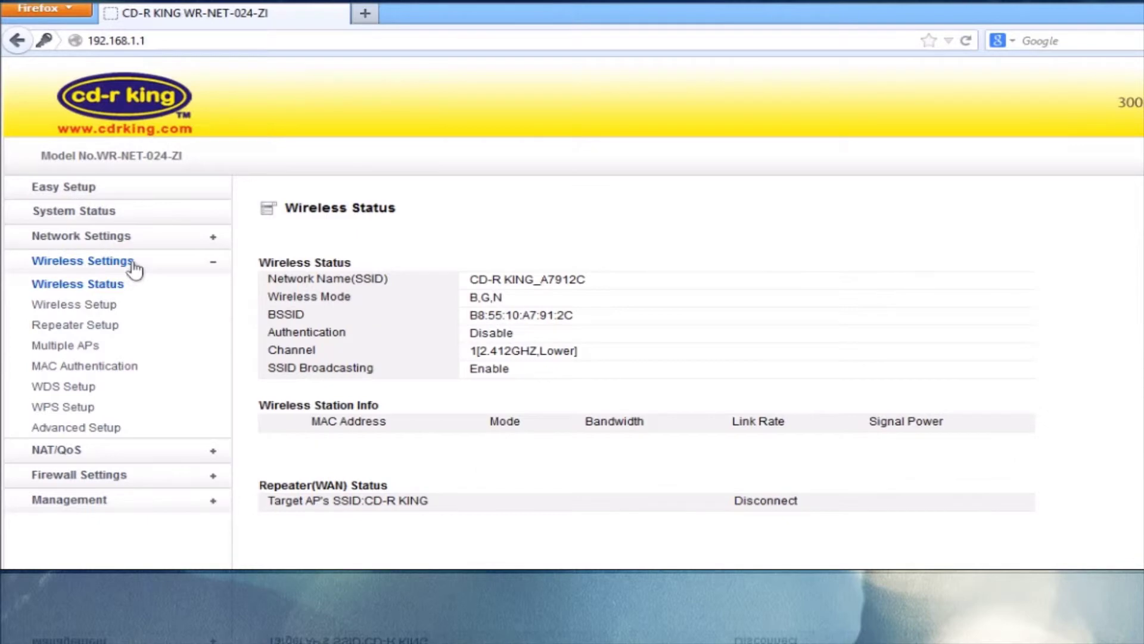
left_click(106, 317)
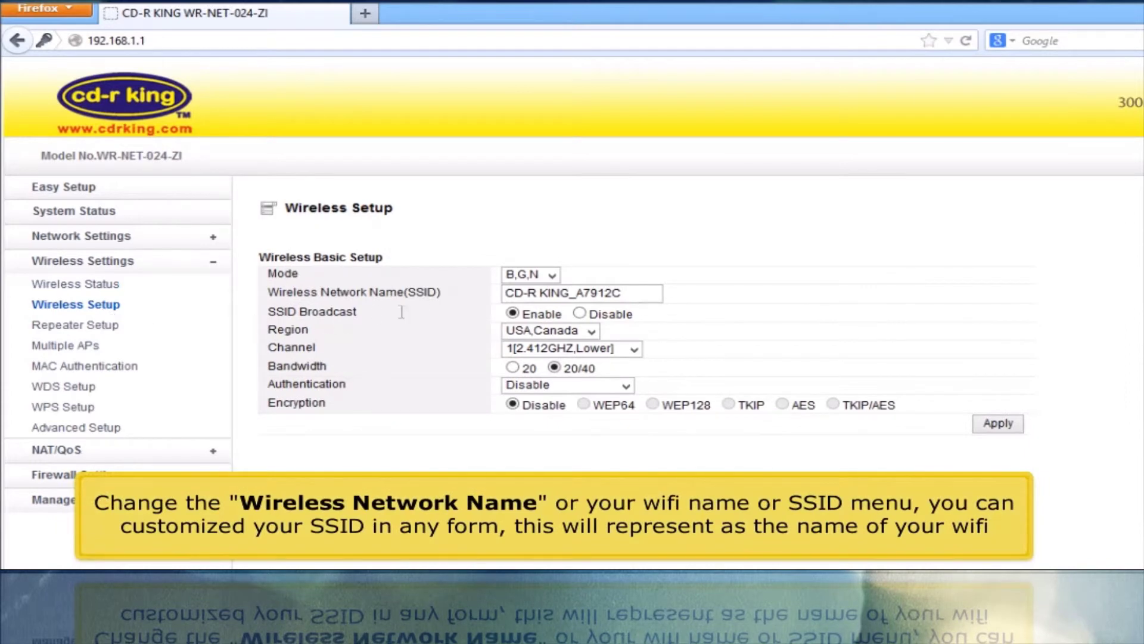
left_click(629, 292)
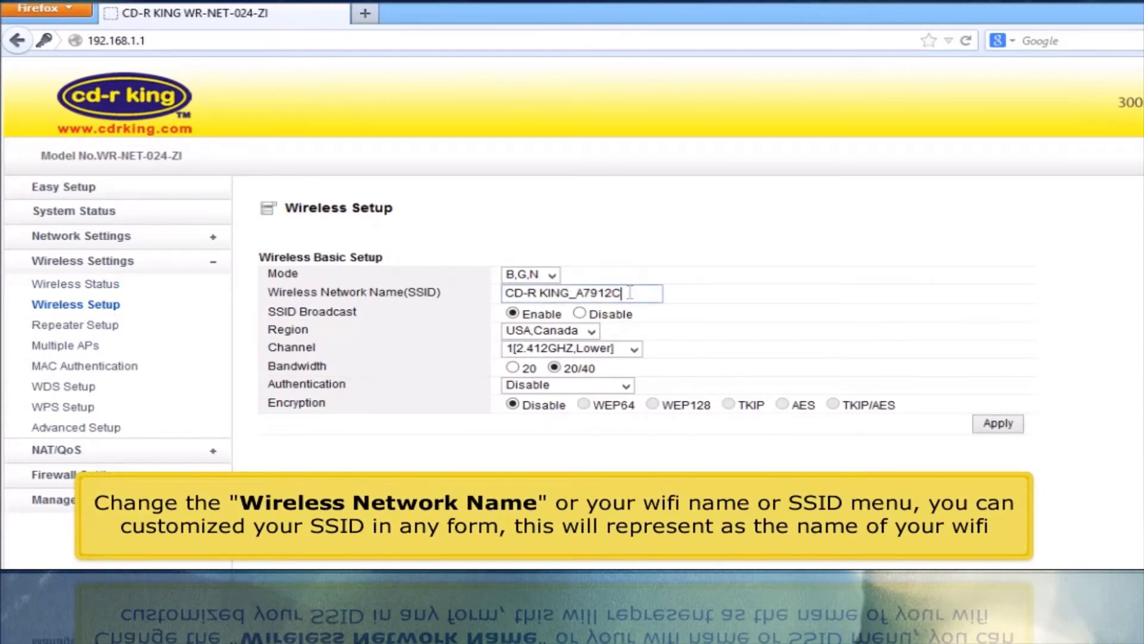
key("ctrl+a")
type("cd")
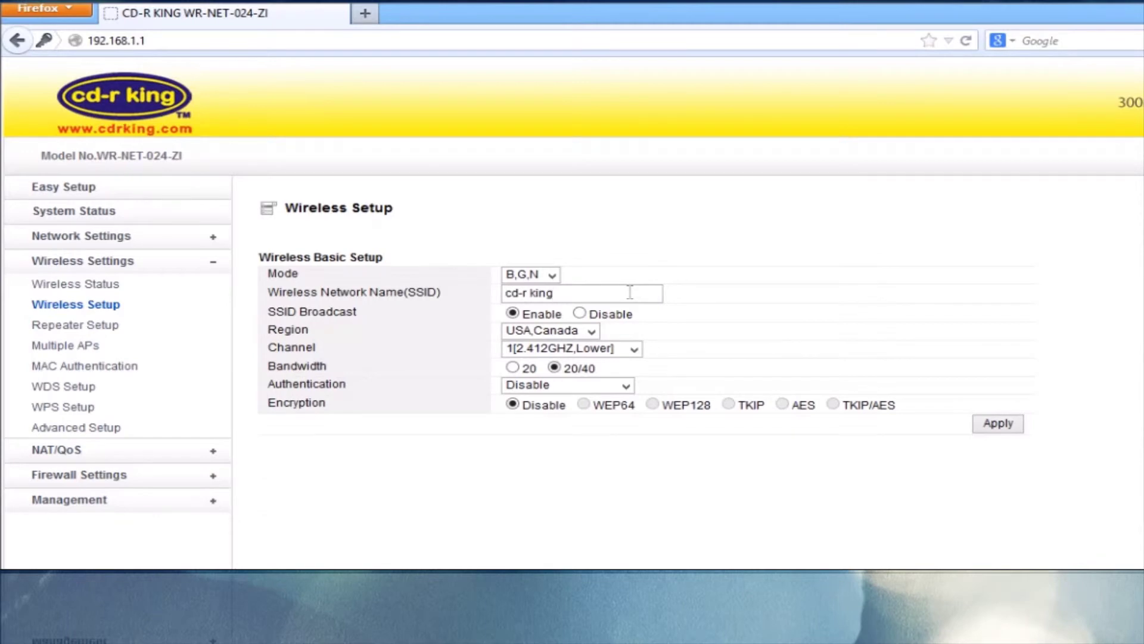
- Choose WPA-PSK authentication with TKIP, enter the Wi-Fi encryption key, and apply
left_click(551, 388)
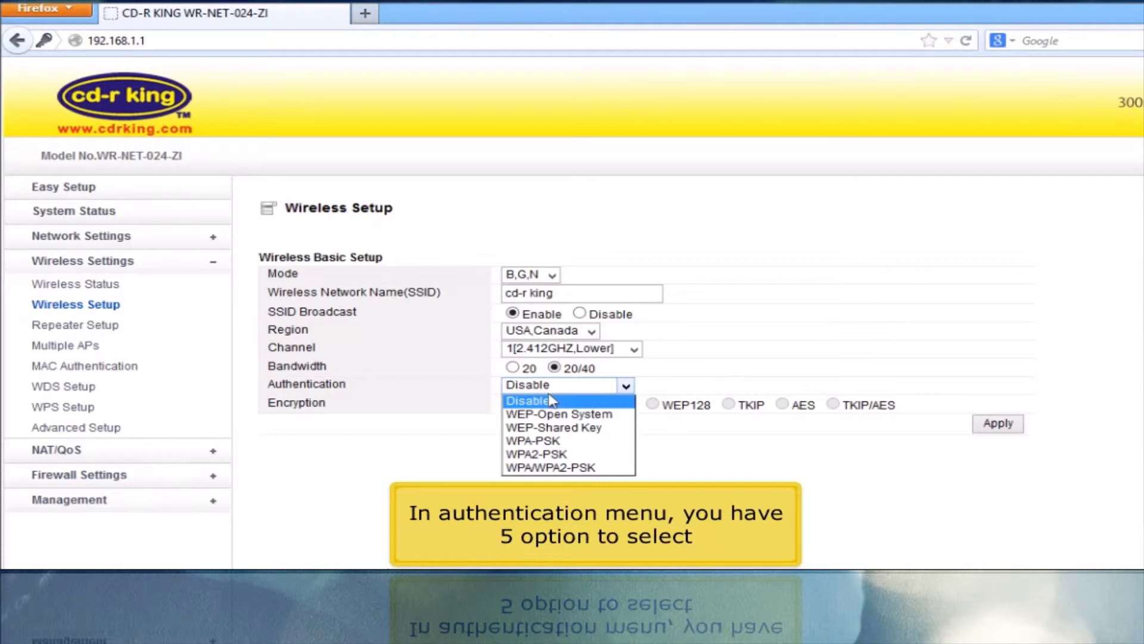
left_click(536, 441)
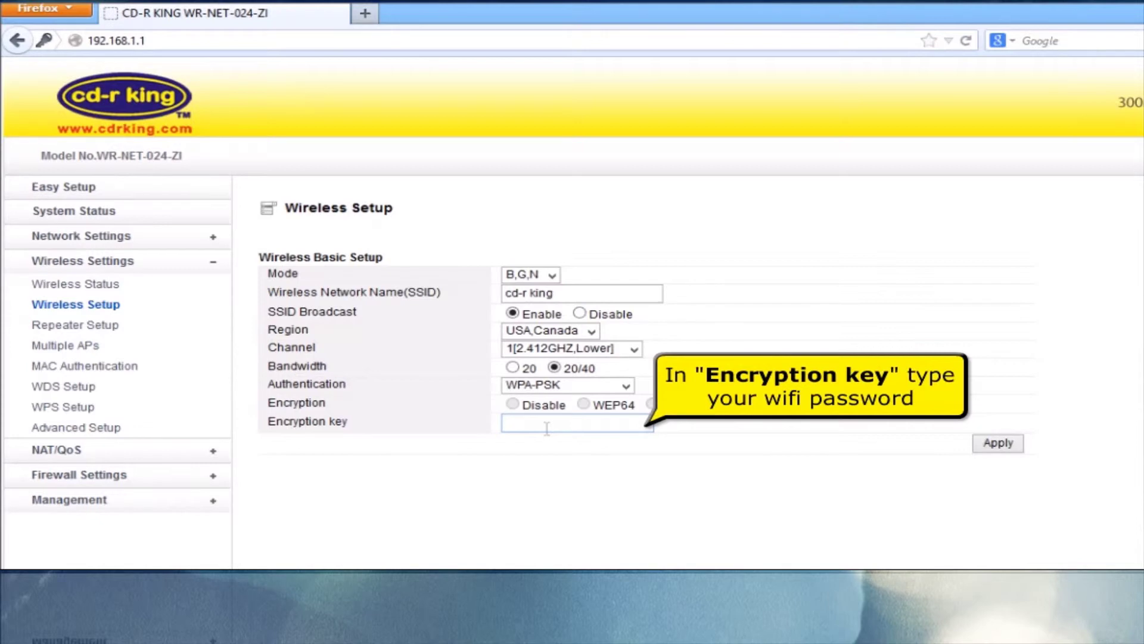
left_click(546, 428)
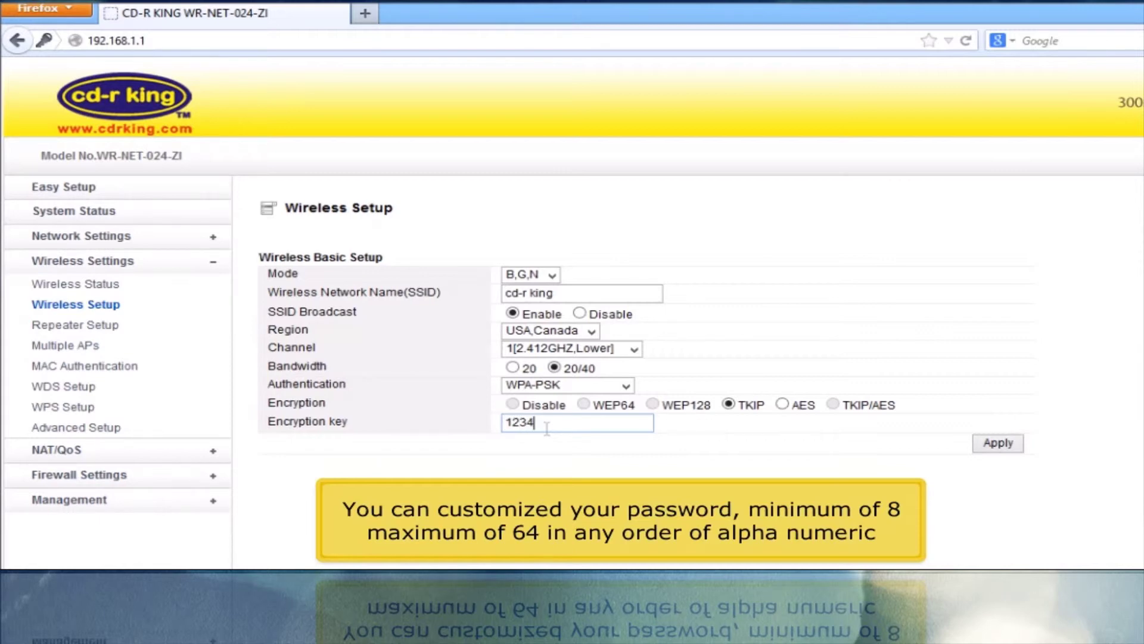
type("123456789")
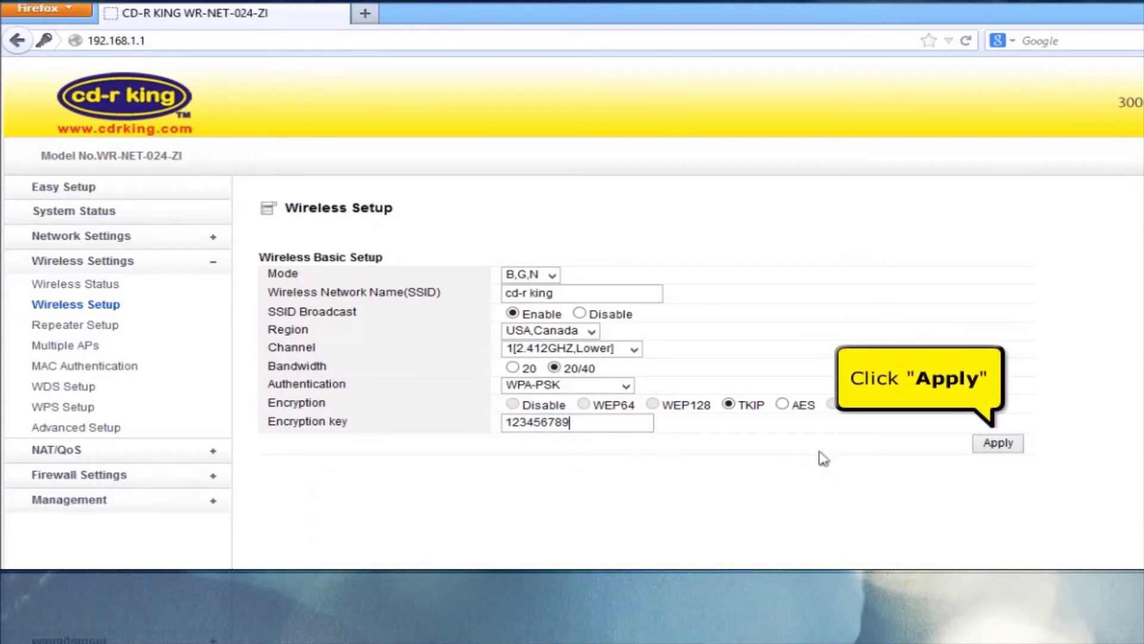
left_click(1006, 444)
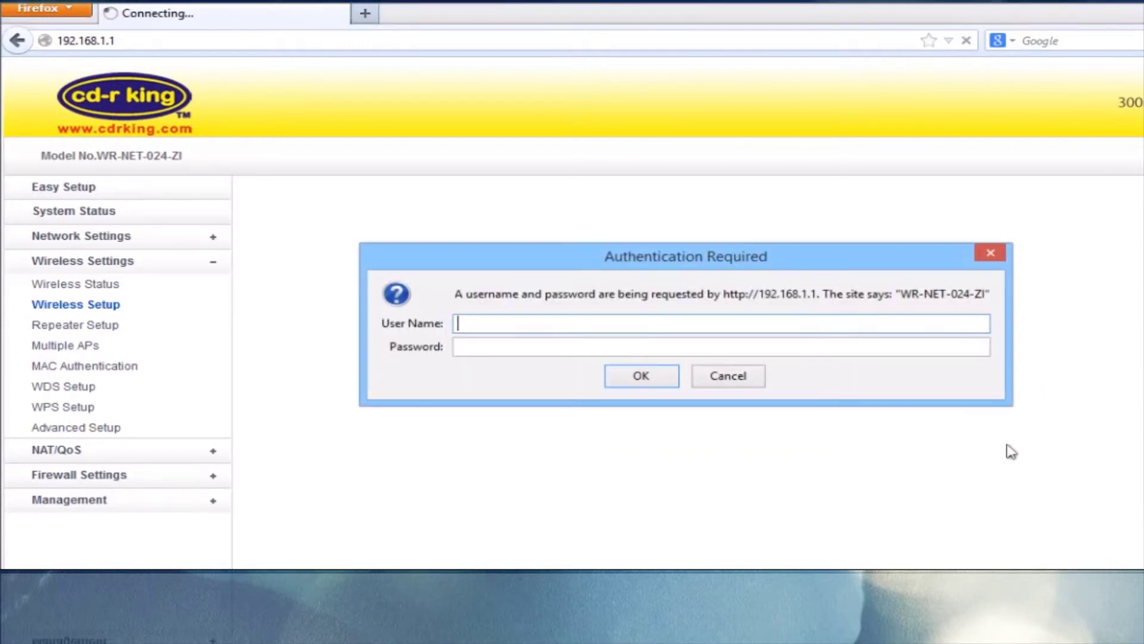
- Log back in as admin, check System Status, then start a new tab typing 'www'
type("admin")
key("Tab")
type("admin")
key("Return")
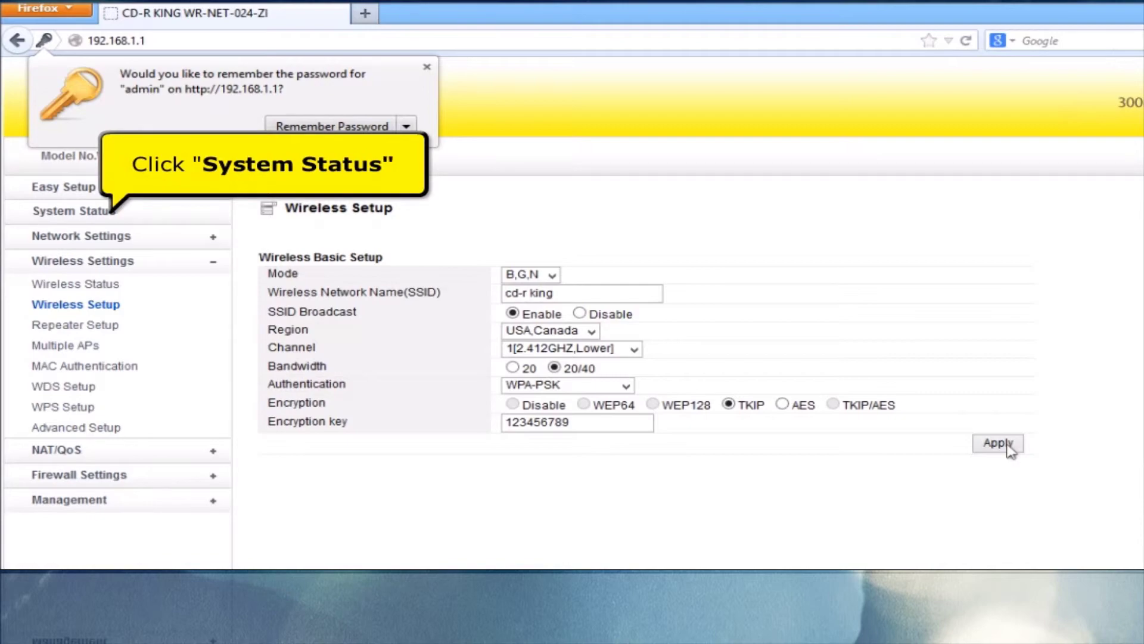
left_click(93, 211)
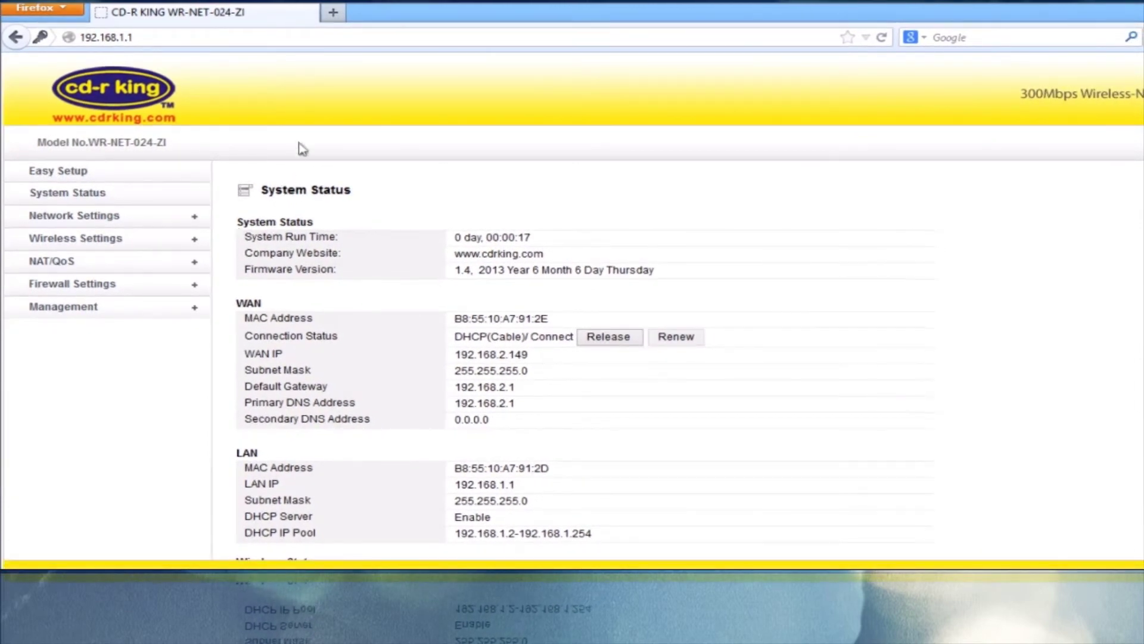
left_click(338, 19)
type("www")
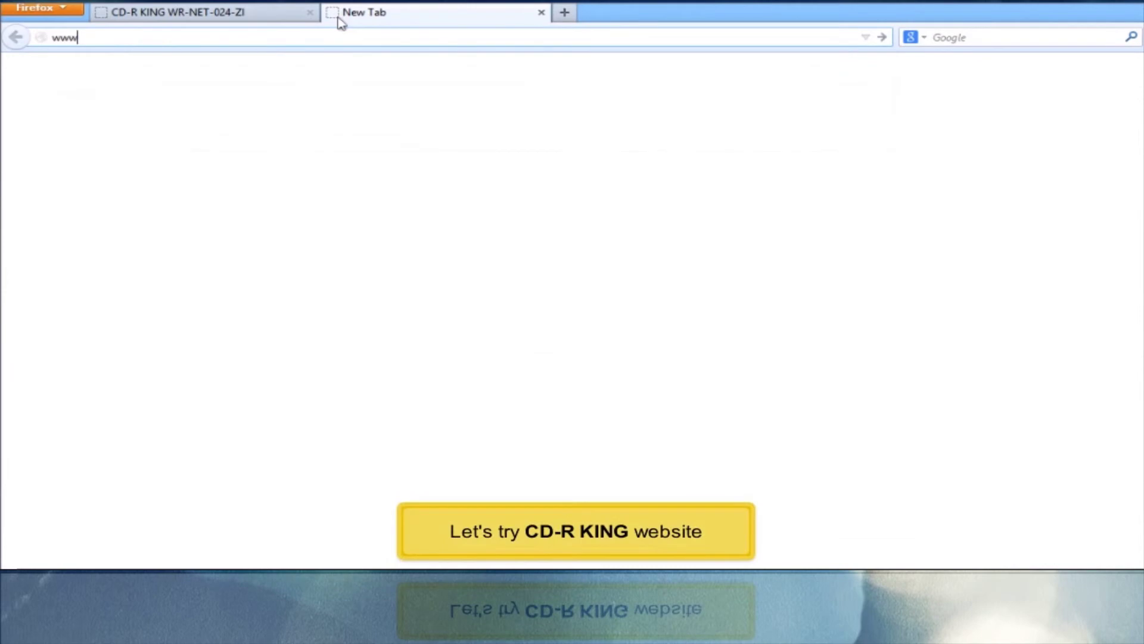